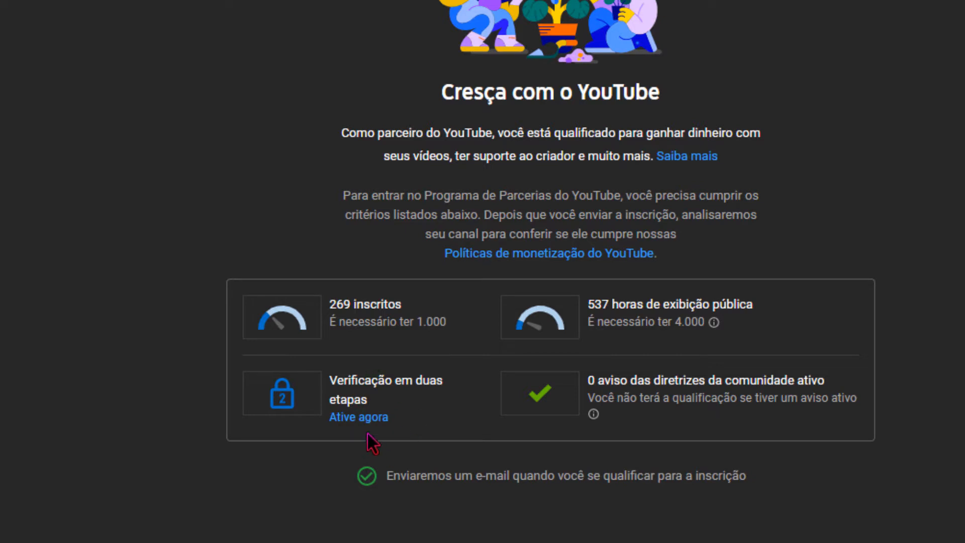
Review the subscriber and two-step verification requirements for joining the YouTube Partner Program.
{"action": "left_click", "coordinate": [381, 421]}
{"action": "left_click_drag", "start_coordinate": [330, 328], "coordinate": [417, 324]}
{"action": "left_click", "coordinate": [547, 330]}
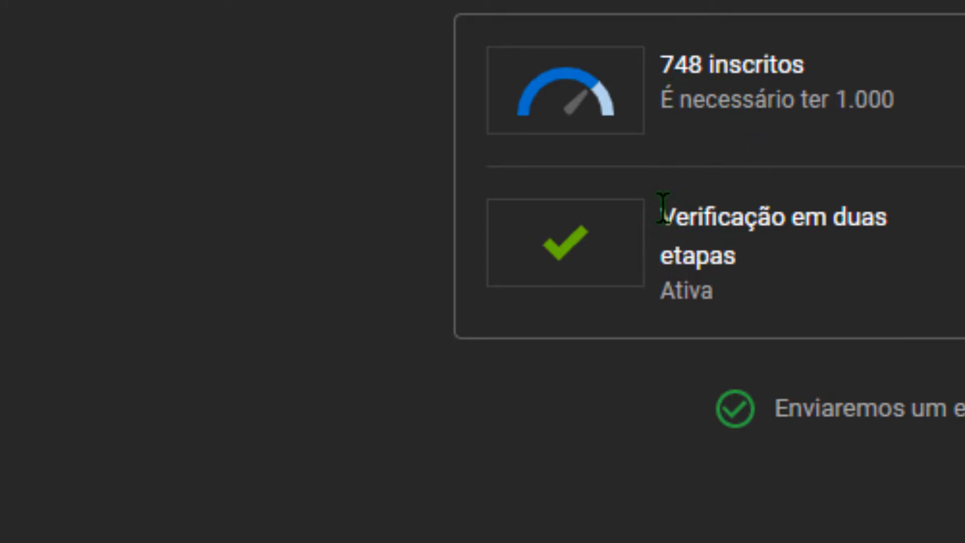
{"action": "left_click_drag", "start_coordinate": [659, 204], "coordinate": [791, 280]}
{"action": "left_click", "coordinate": [686, 310]}
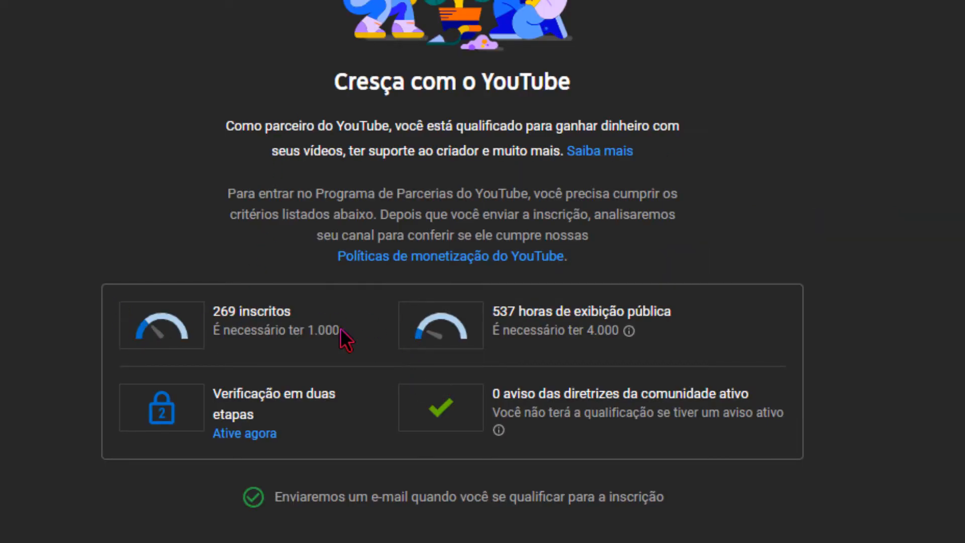
{"action": "left_click_drag", "start_coordinate": [213, 312], "coordinate": [334, 352]}
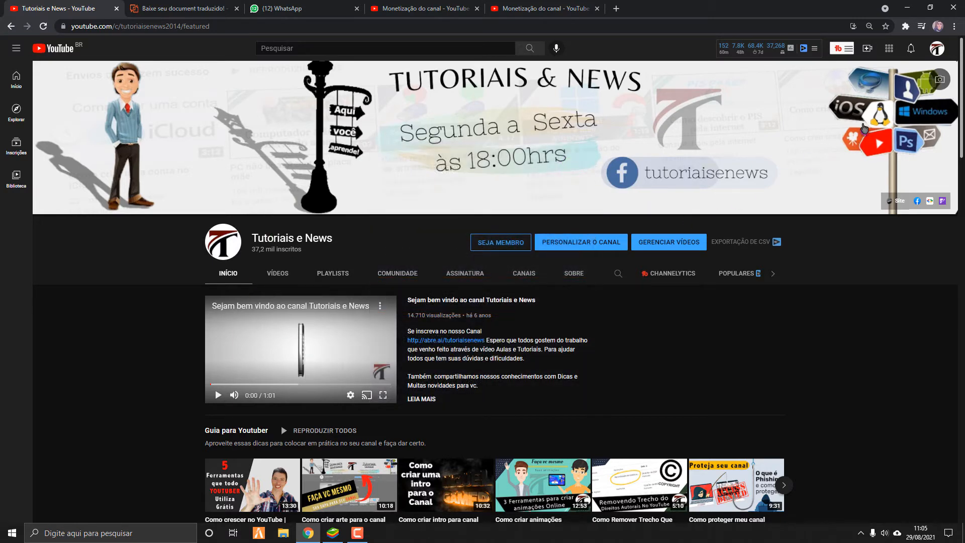
Go to the Tutoriais e News channel page and open its video management list in YouTube Studio.
{"action": "left_click", "coordinate": [938, 48]}
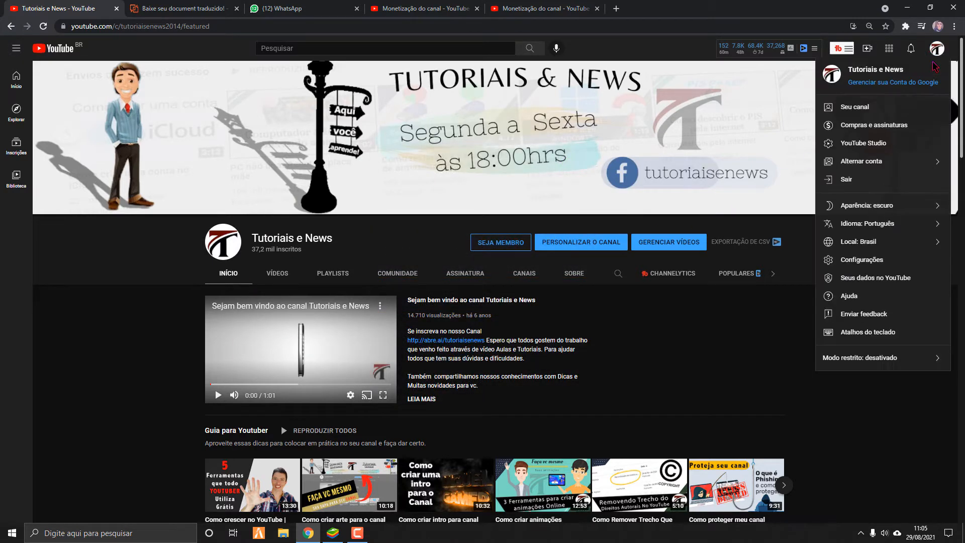
{"action": "left_click", "coordinate": [863, 108]}
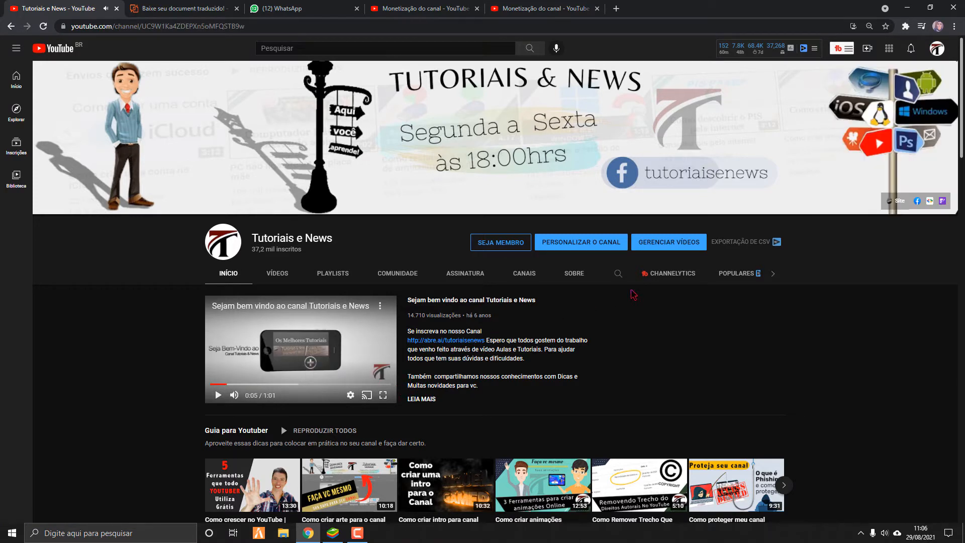
{"action": "left_click", "coordinate": [673, 244]}
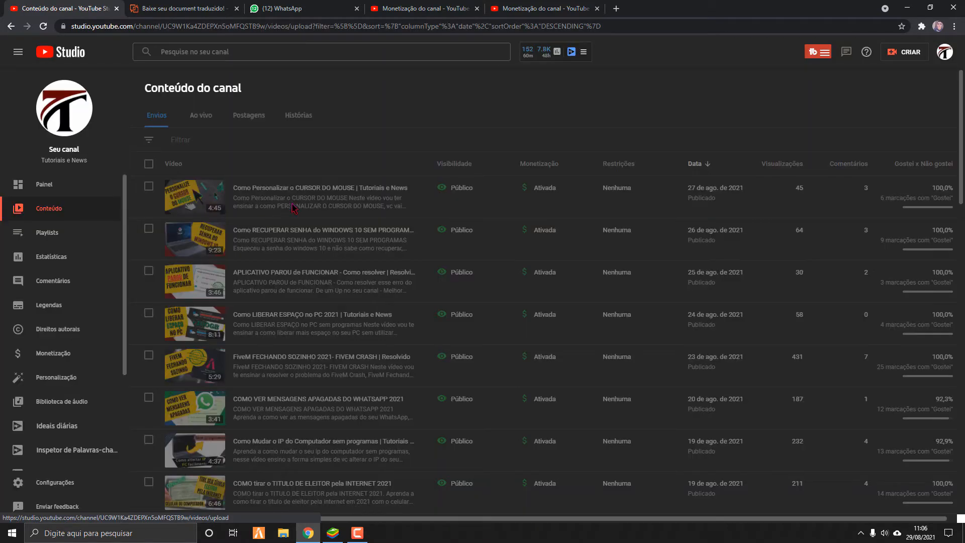
Examine the Monetização and Visibilidade columns of the channel content list and their explanations.
{"action": "mouse_move", "coordinate": [549, 190]}
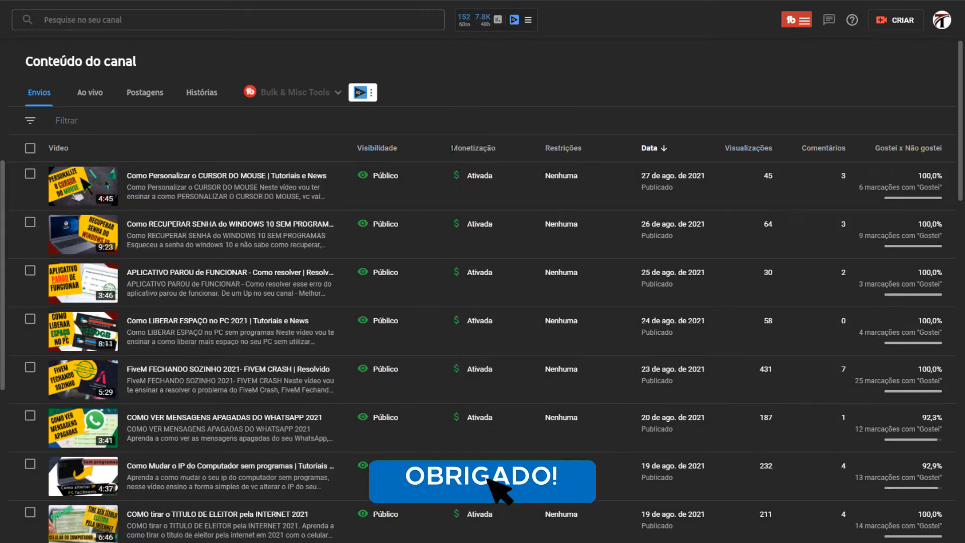
{"action": "left_click_drag", "start_coordinate": [452, 148], "coordinate": [500, 152]}
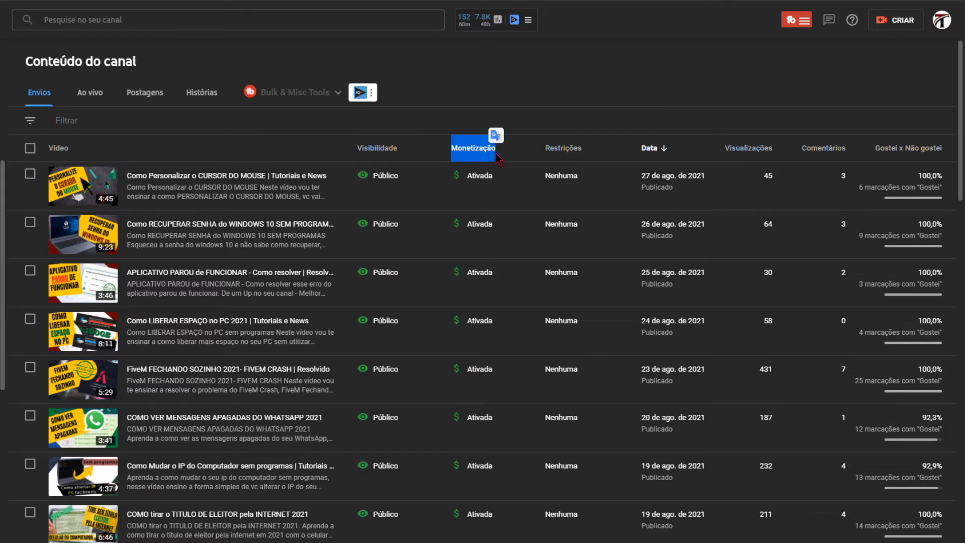
{"action": "left_click", "coordinate": [498, 158]}
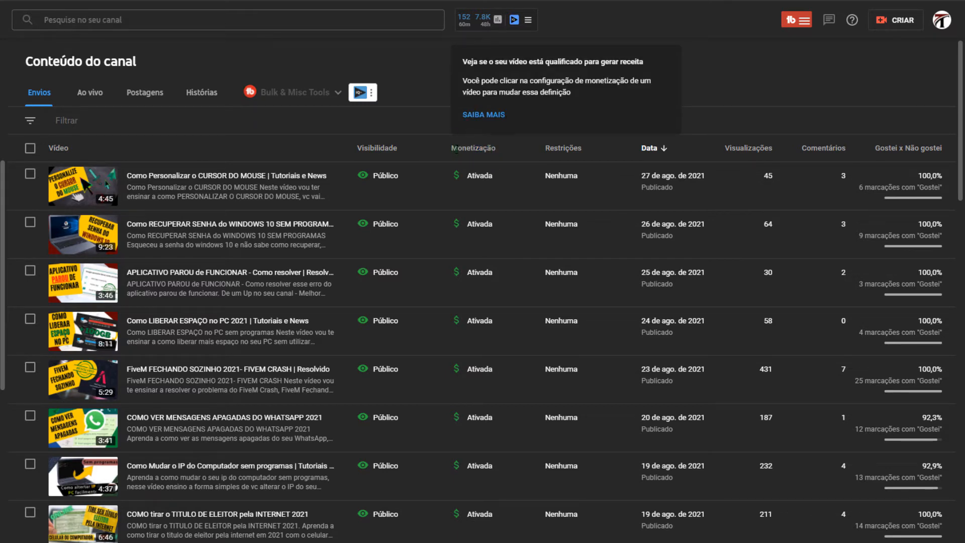
{"action": "left_click_drag", "start_coordinate": [454, 149], "coordinate": [494, 157]}
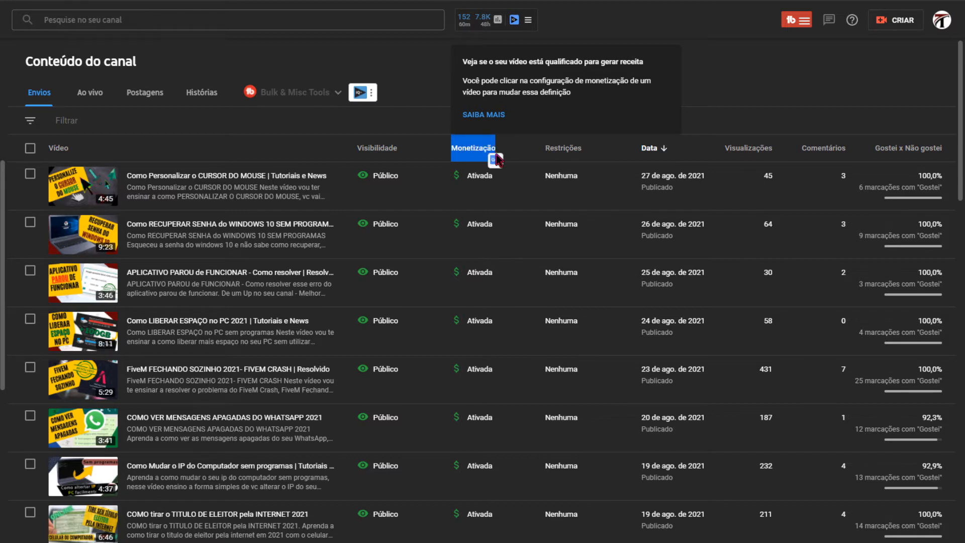
{"action": "left_click", "coordinate": [424, 154]}
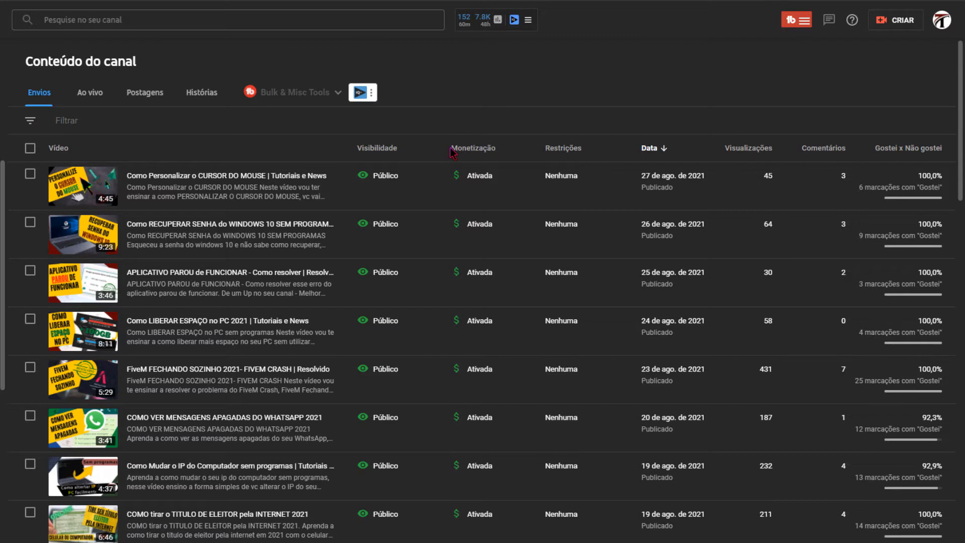
{"action": "mouse_move", "coordinate": [364, 151]}
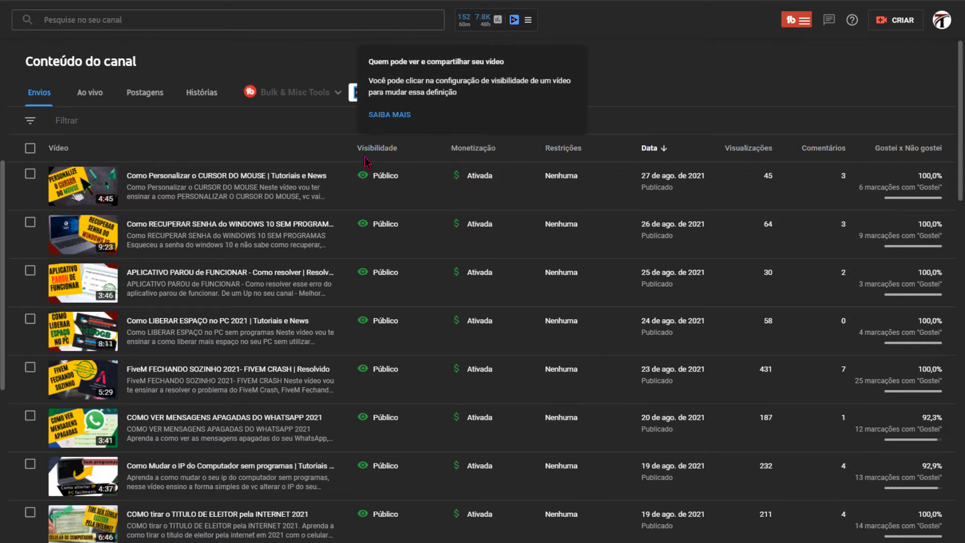
{"action": "mouse_move", "coordinate": [481, 147]}
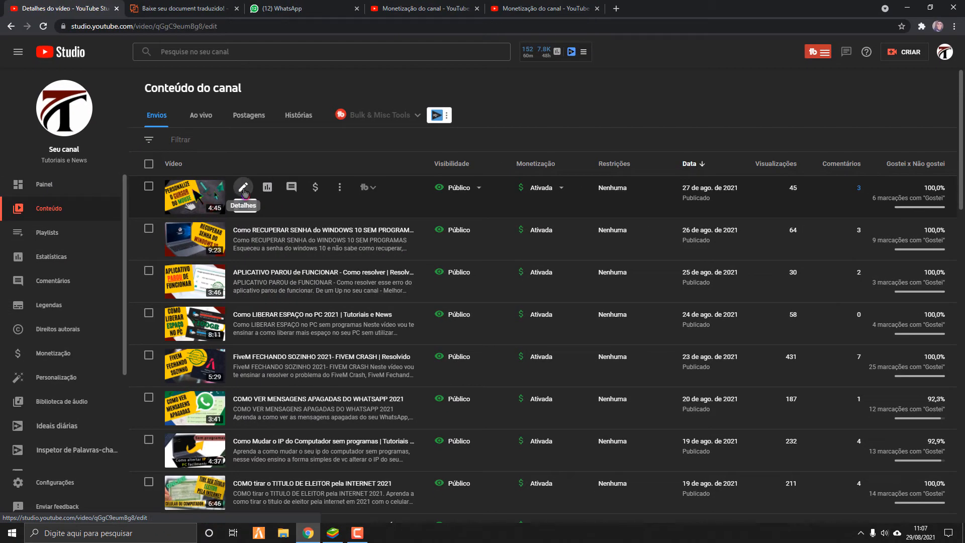
Open the monetization settings of the video "Como Personalizar o CURSOR DO MOUSE" and check its Ativar/Desativar options without changing them.
{"action": "left_click", "coordinate": [243, 188]}
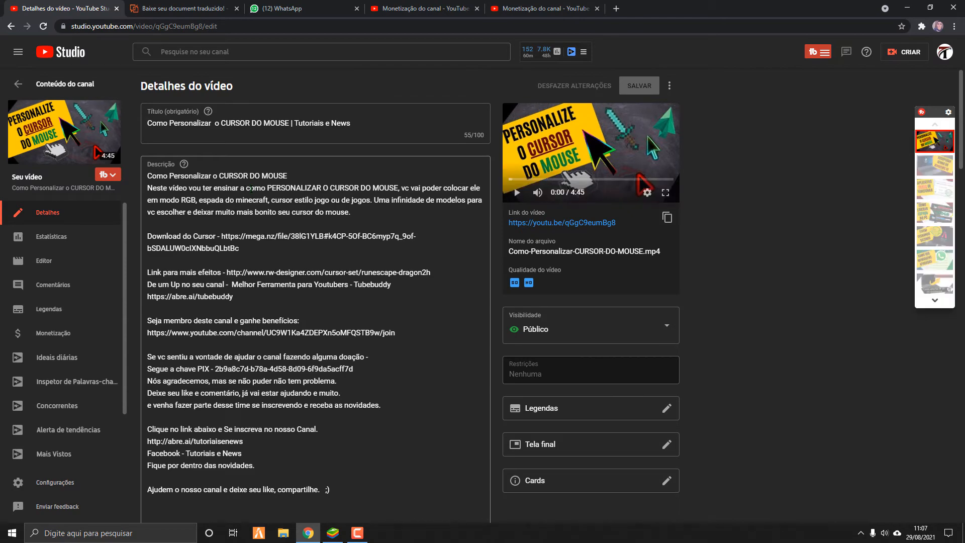
{"action": "left_click", "coordinate": [71, 342]}
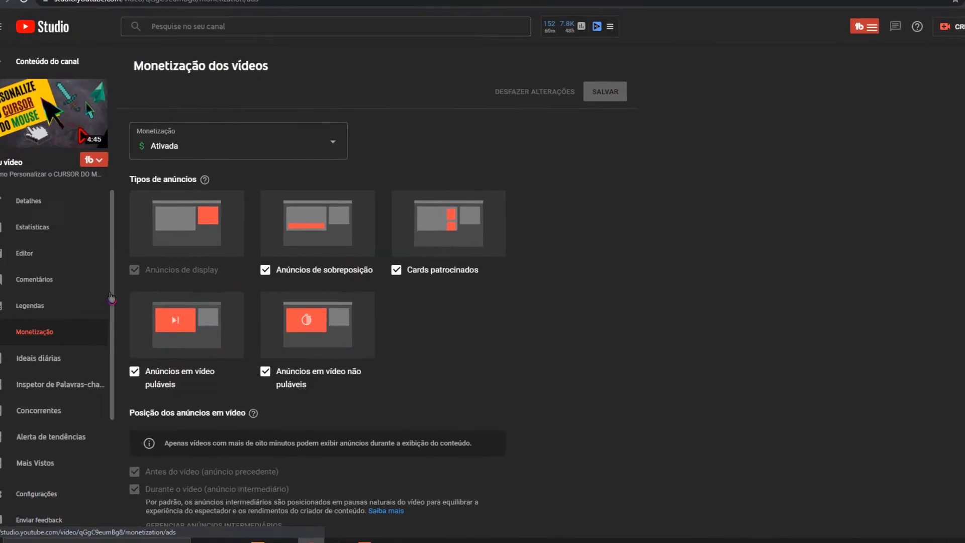
{"action": "left_click", "coordinate": [250, 52]}
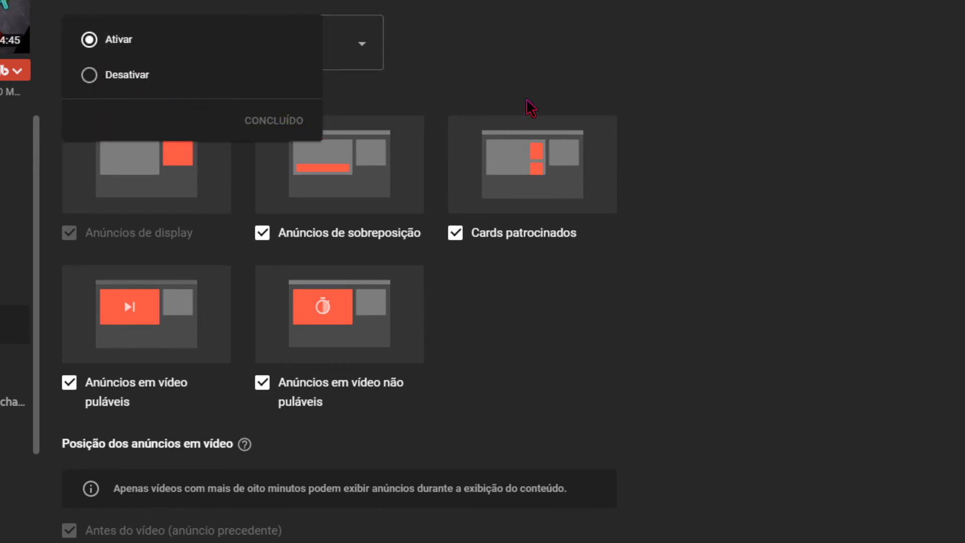
{"action": "left_click", "coordinate": [553, 88]}
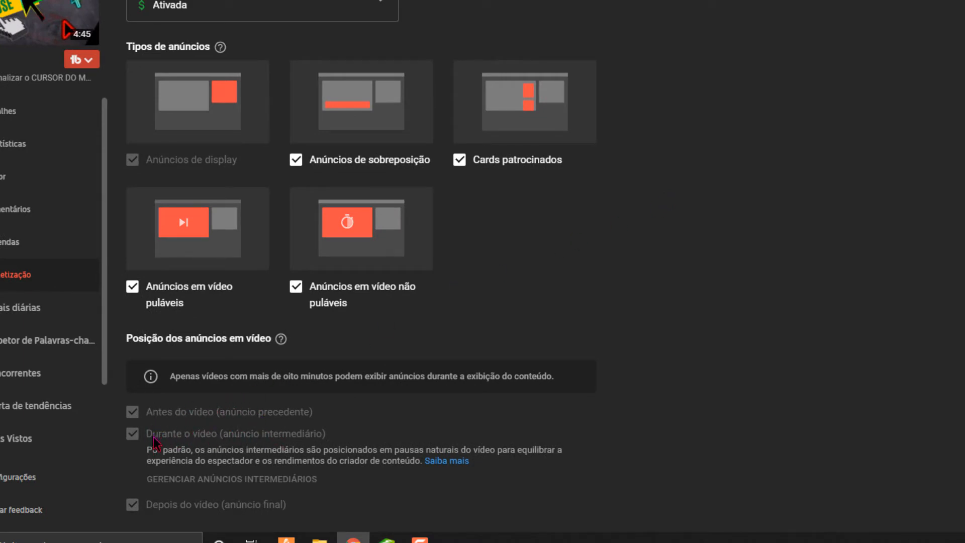
Read the notes on default mid-roll ad placement and the minimum video length under Posição dos anúncios em vídeo.
{"action": "left_click_drag", "start_coordinate": [145, 449], "coordinate": [486, 472]}
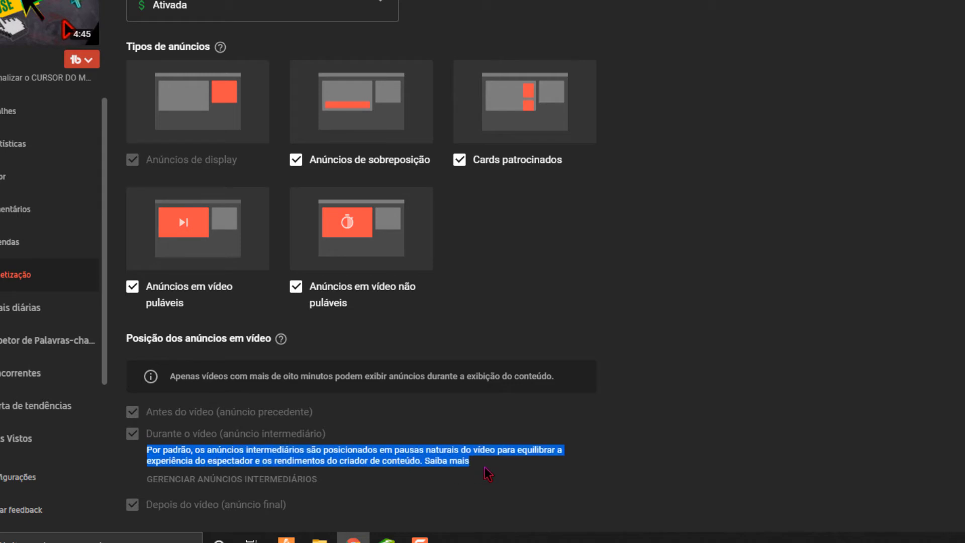
{"action": "left_click", "coordinate": [380, 433]}
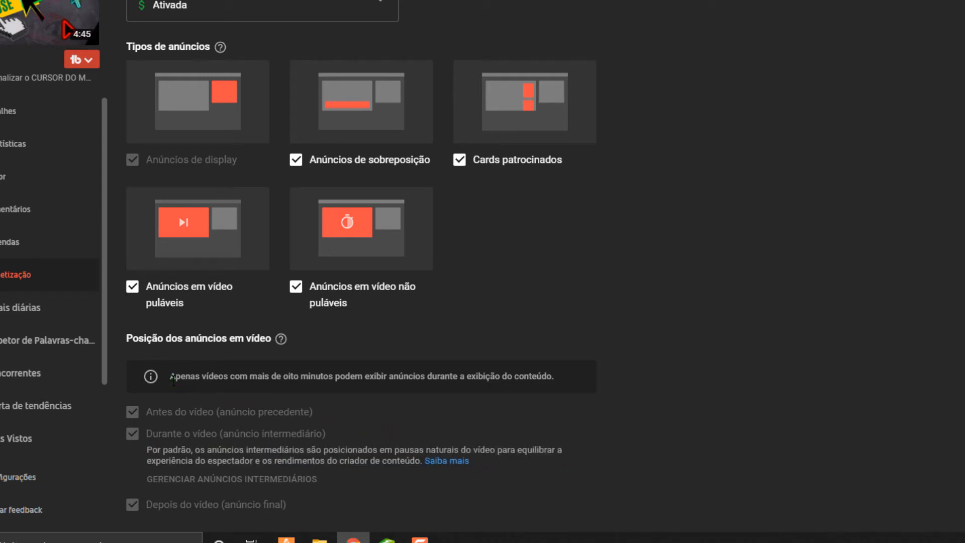
{"action": "left_click_drag", "start_coordinate": [205, 378], "coordinate": [539, 390]}
{"action": "left_click", "coordinate": [547, 391]}
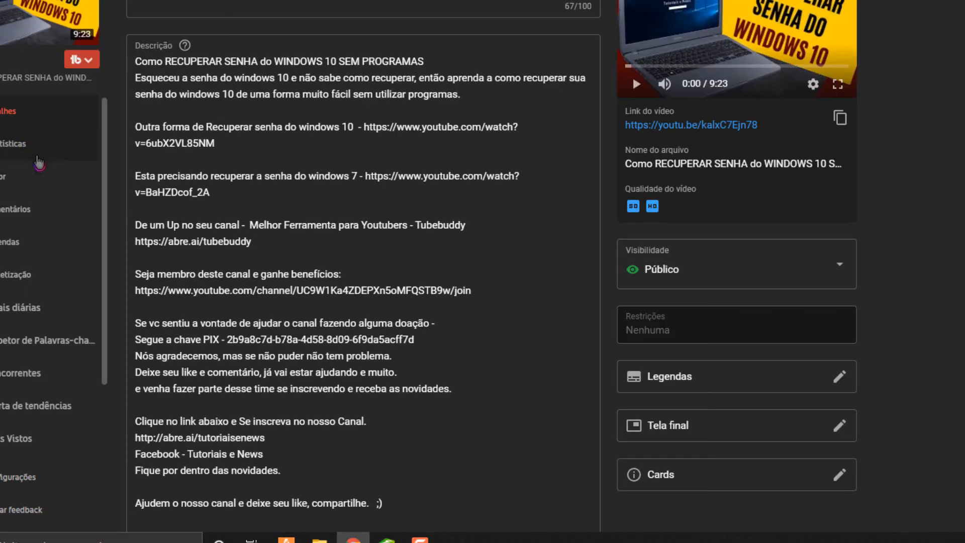
Open the mid-roll ad manager of the video on recovering the Windows 10 password and delete both existing ad breaks.
{"action": "left_click", "coordinate": [48, 275]}
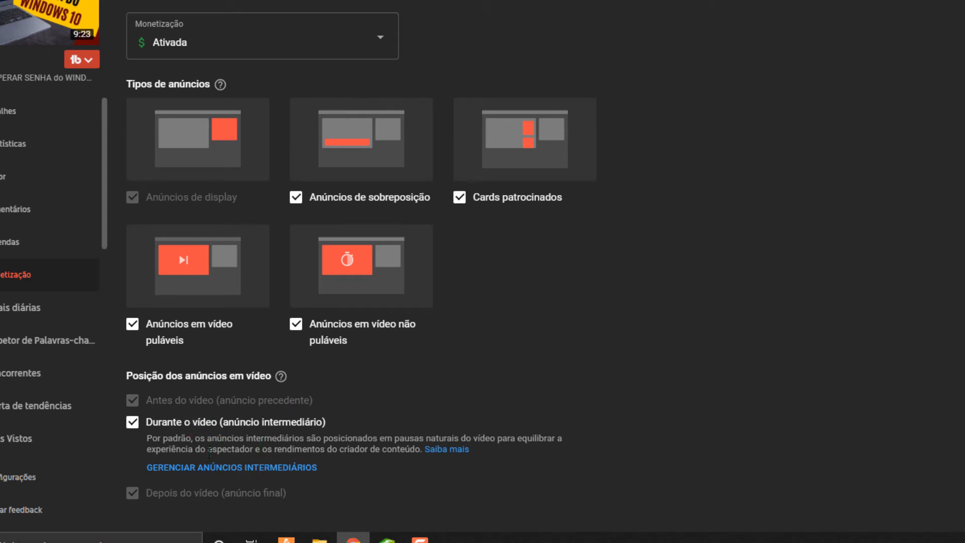
{"action": "left_click", "coordinate": [186, 468]}
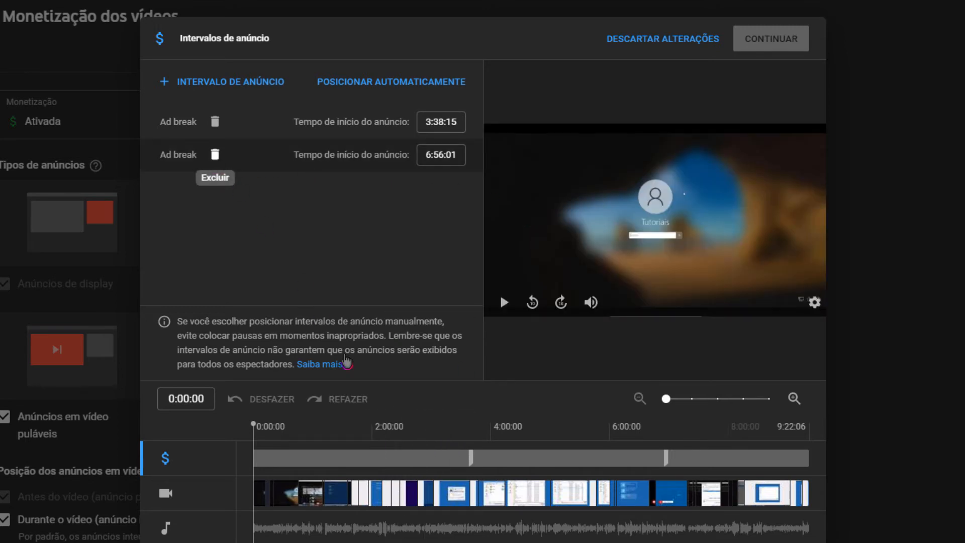
{"action": "left_click", "coordinate": [215, 156]}
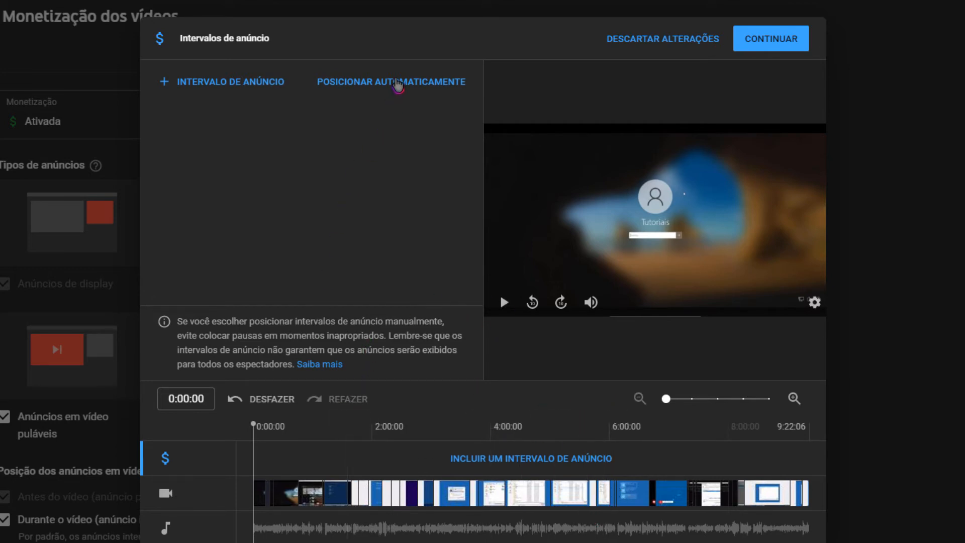
Place the video's ad breaks automatically and accept replacing the current ones.
{"action": "left_click", "coordinate": [398, 83]}
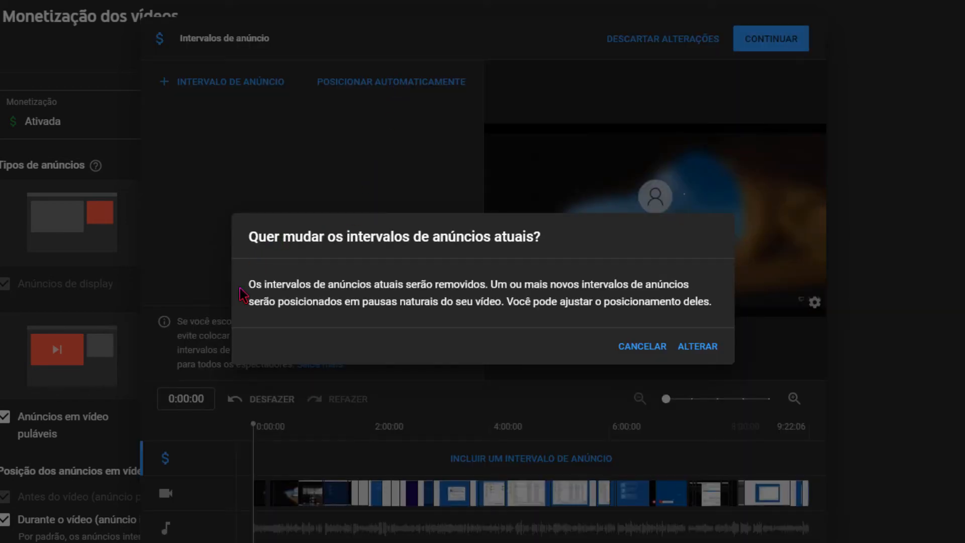
{"action": "left_click_drag", "start_coordinate": [390, 286], "coordinate": [461, 284]}
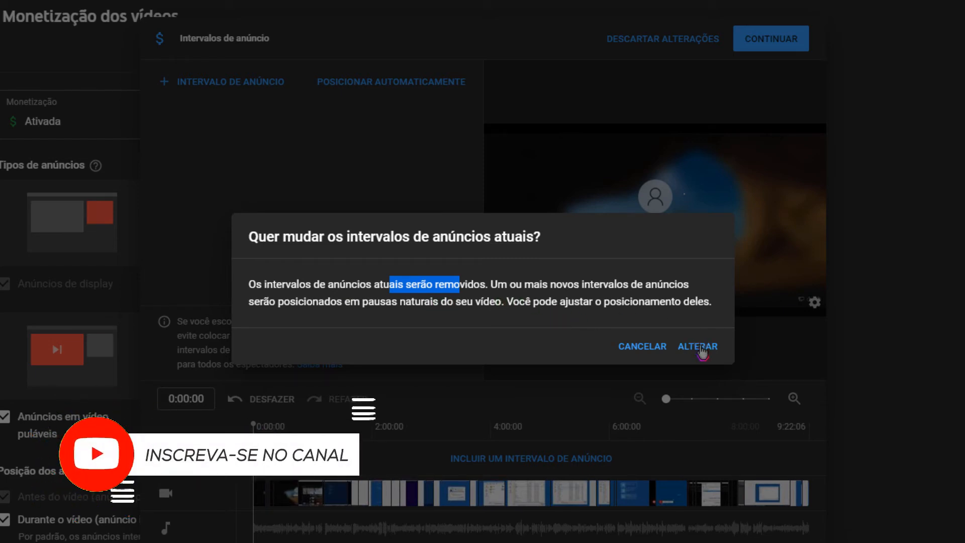
{"action": "left_click", "coordinate": [699, 347]}
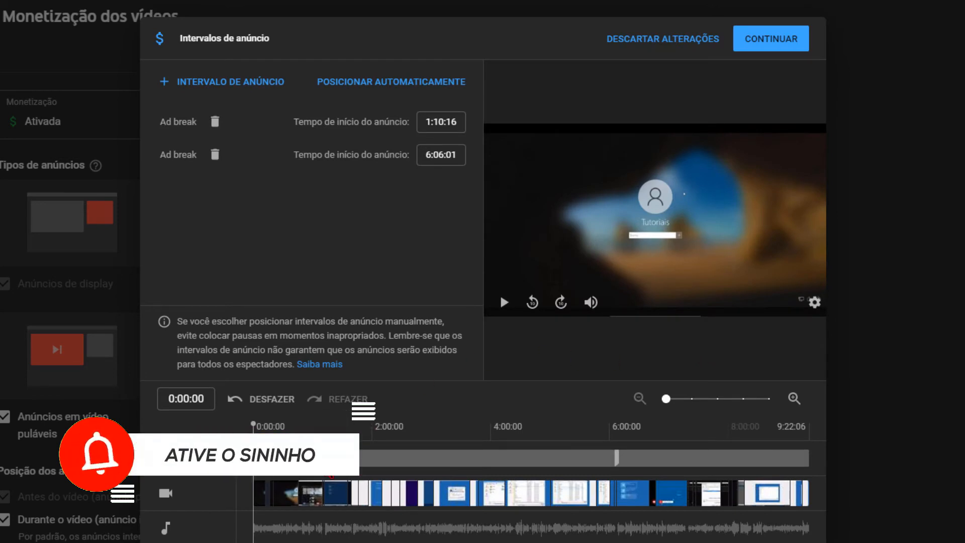
{"action": "left_click", "coordinate": [502, 303]}
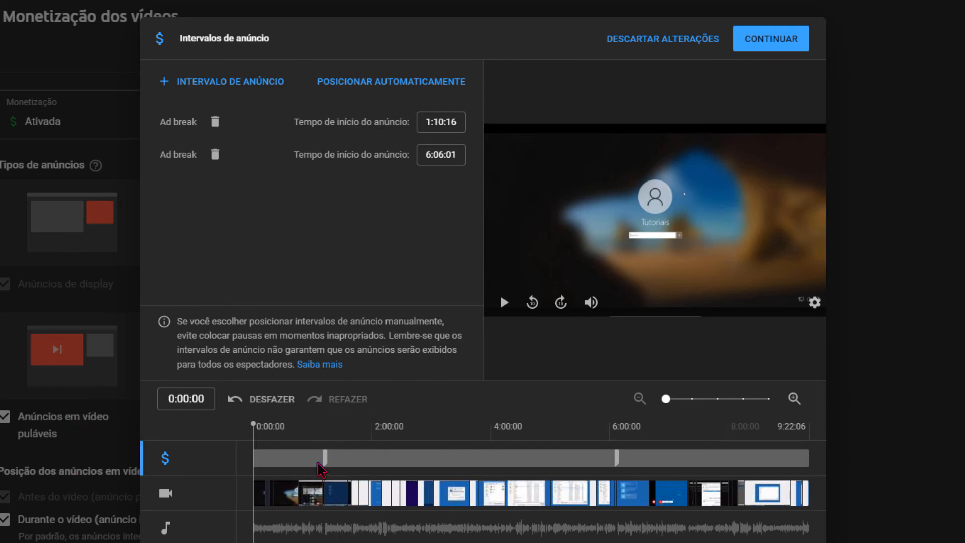
Move the first ad break to about 3:42:14 and the second to about 7:24:27 on the timeline.
{"action": "left_click_drag", "start_coordinate": [324, 461], "coordinate": [377, 468]}
{"action": "mouse_move", "coordinate": [376, 467]}
{"action": "left_mouse_down"}
{"action": "mouse_move", "coordinate": [312, 465]}
{"action": "mouse_move", "coordinate": [475, 470]}
{"action": "left_mouse_up"}
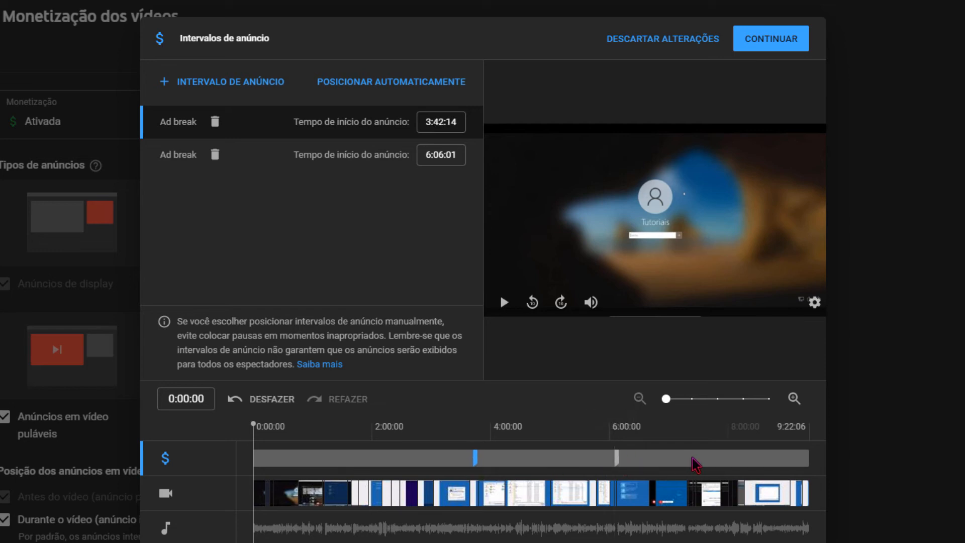
{"action": "left_click", "coordinate": [624, 458]}
{"action": "left_click_drag", "start_coordinate": [623, 458], "coordinate": [694, 458]}
Add two ad breaks to the video, at about 2:05:05 and 5:42:07.
{"action": "left_click", "coordinate": [379, 452]}
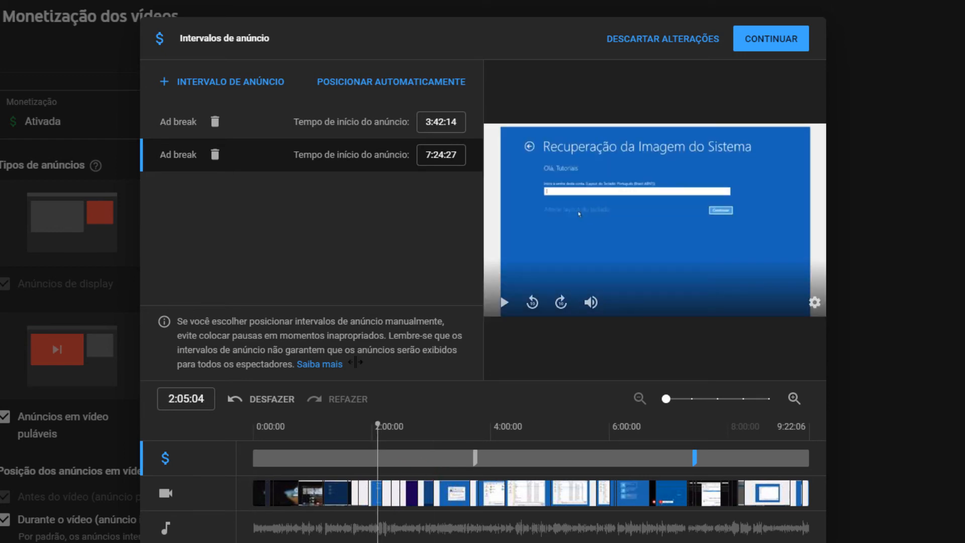
{"action": "left_click", "coordinate": [206, 81]}
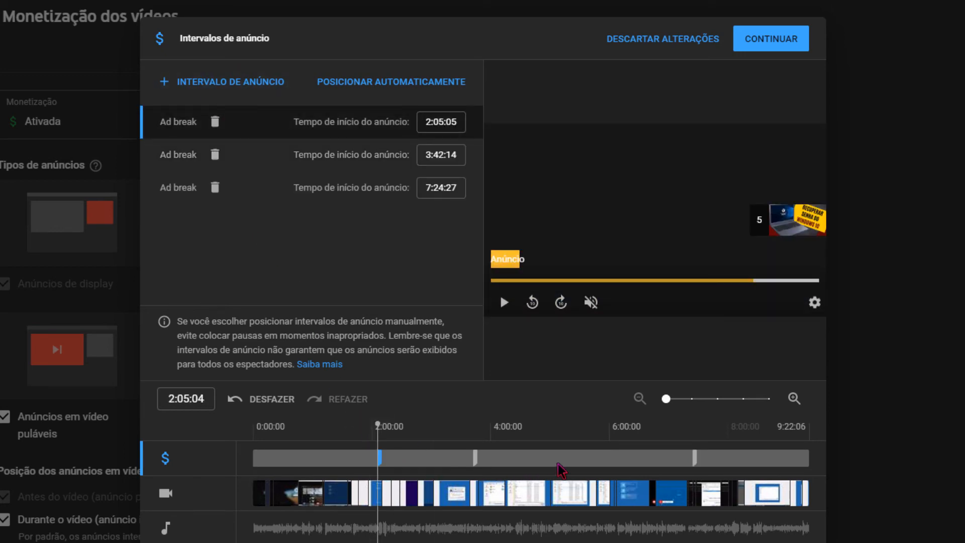
{"action": "left_click", "coordinate": [593, 458]}
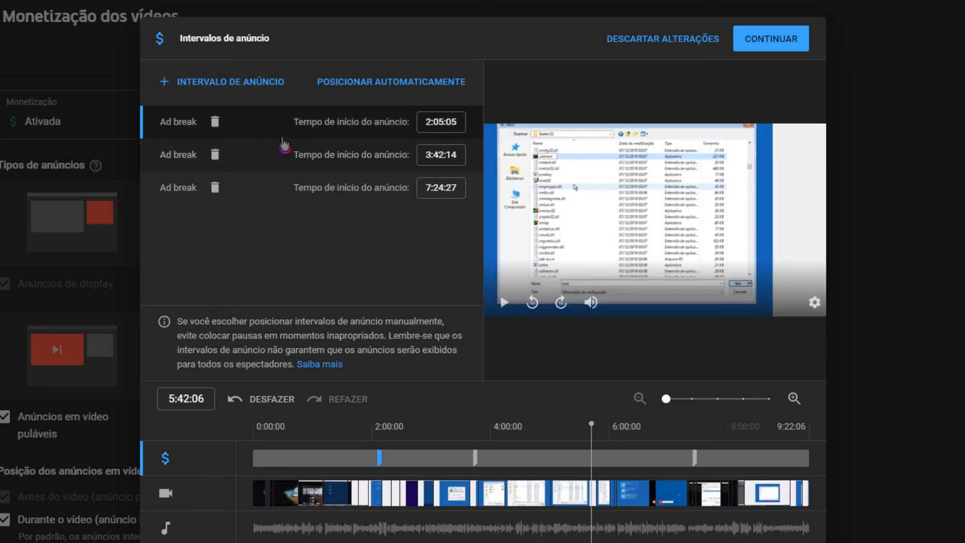
{"action": "left_click", "coordinate": [236, 81]}
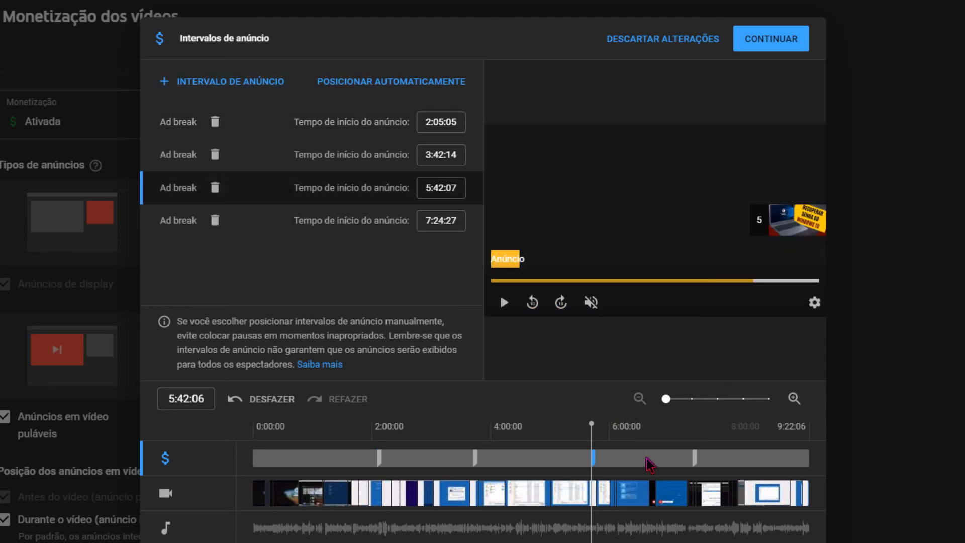
Add two more ad breaks to the video, at about 6:52:12 and 8:11:08.
{"action": "left_click", "coordinate": [661, 443]}
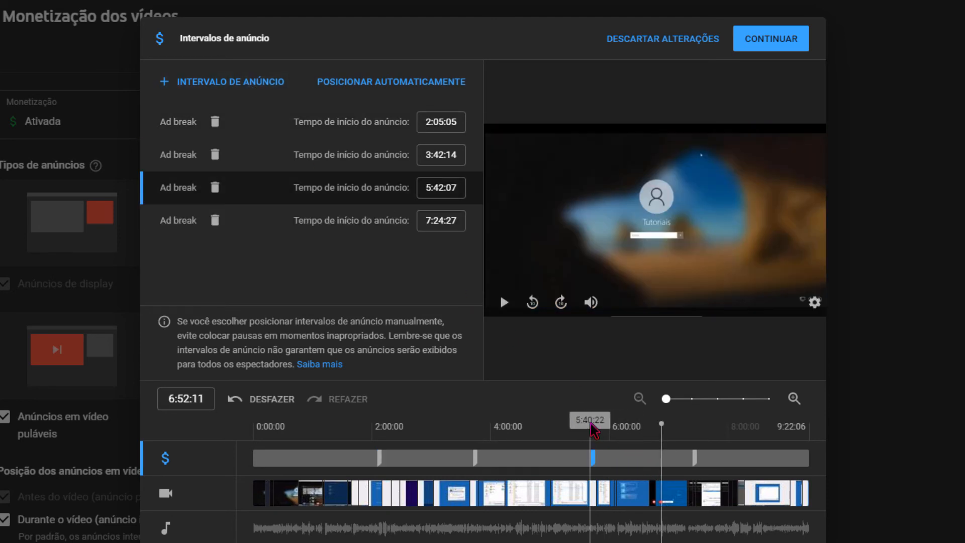
{"action": "left_click", "coordinate": [219, 81]}
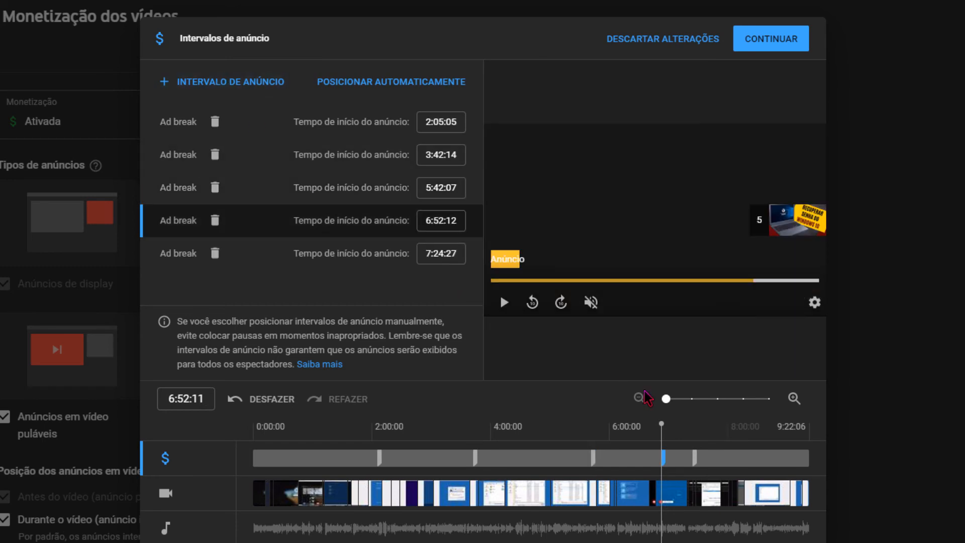
{"action": "left_click", "coordinate": [232, 82]}
{"action": "left_click", "coordinate": [525, 433]}
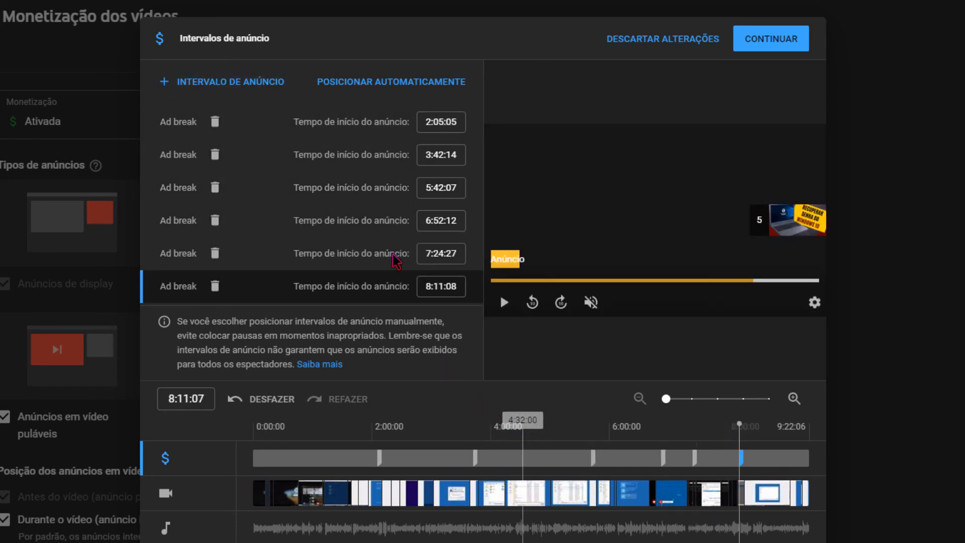
Add two more ad breaks, one at about 4:32:00 and one between the 2:05:05 and 3:42:14 breaks.
{"action": "left_click", "coordinate": [220, 81]}
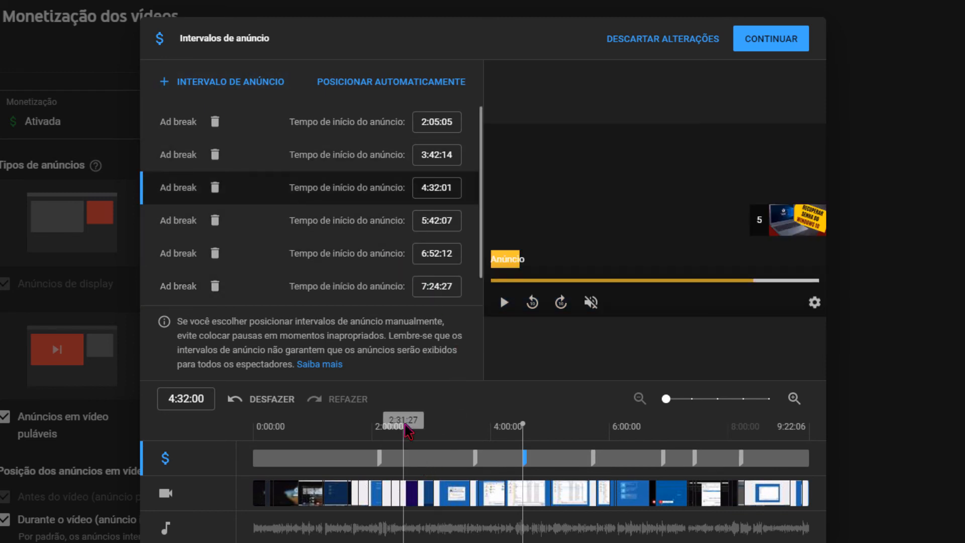
{"action": "left_click", "coordinate": [422, 437]}
{"action": "left_click", "coordinate": [216, 81]}
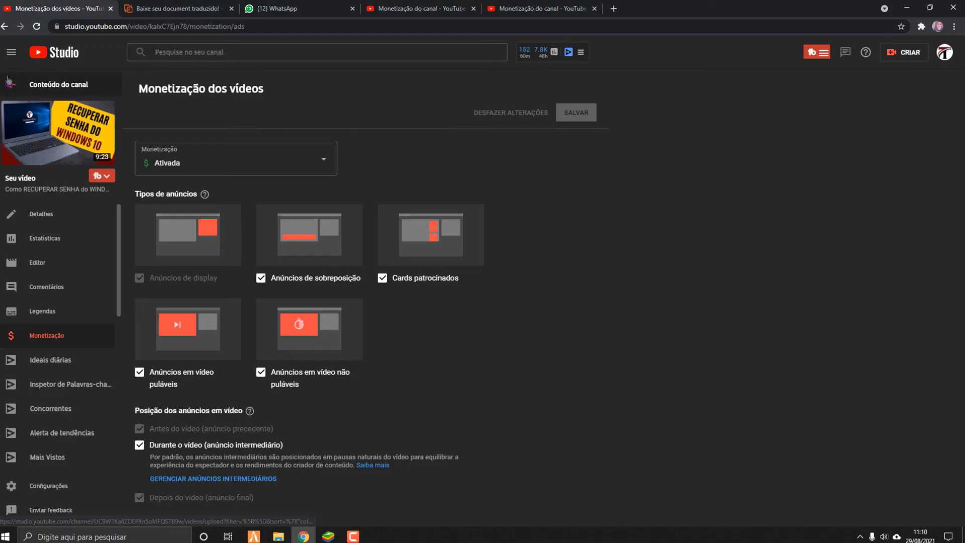
Return to the channel content and open the monetization options of the upload defaults in the channel settings.
{"action": "left_click", "coordinate": [13, 84]}
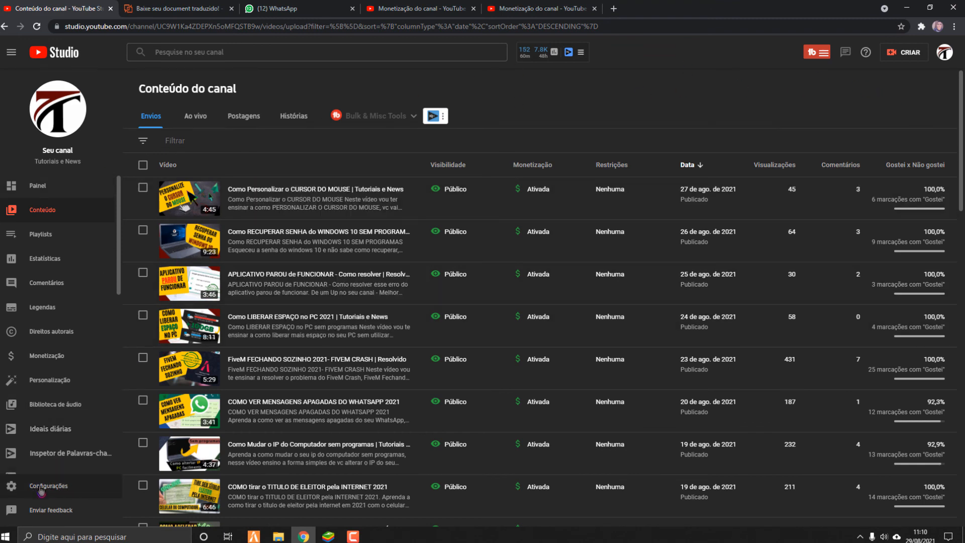
{"action": "left_click", "coordinate": [41, 489]}
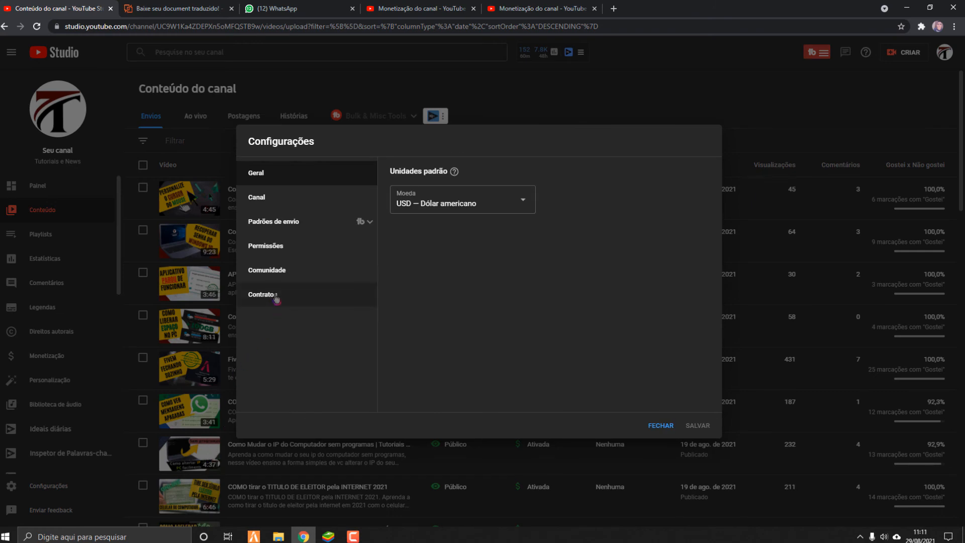
{"action": "left_click", "coordinate": [295, 231]}
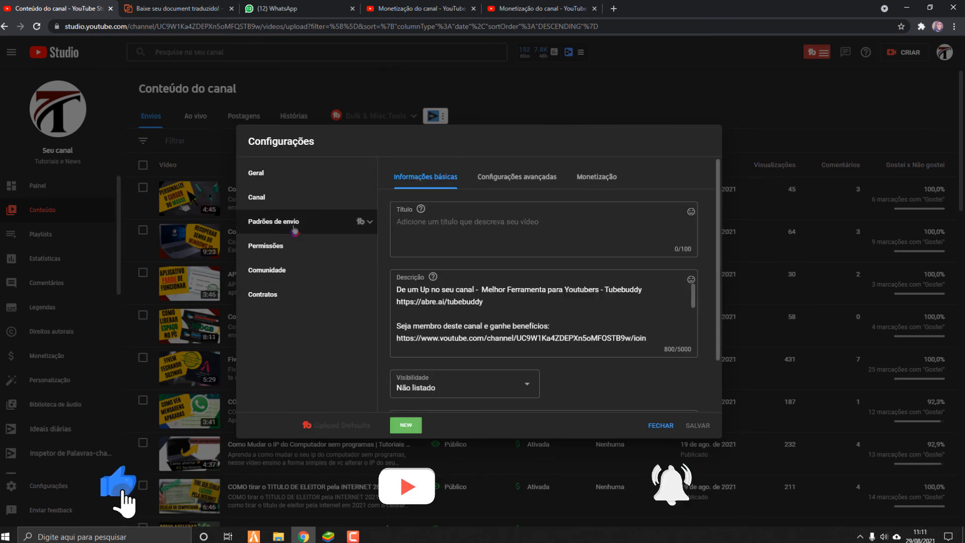
{"action": "left_click", "coordinate": [610, 181]}
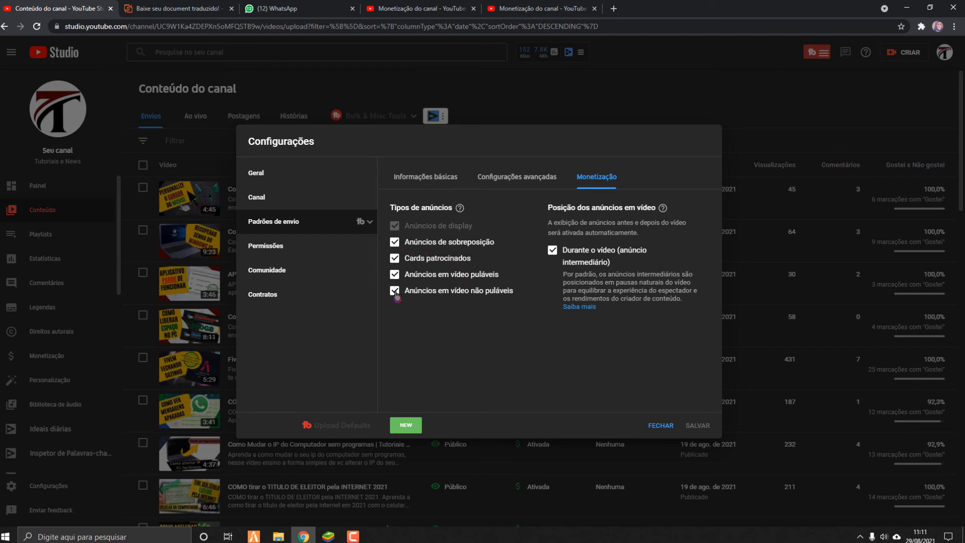
Turn off overlay ads and sponsored cards in the upload defaults, and turn both back on.
{"action": "left_click", "coordinate": [396, 243]}
{"action": "left_click", "coordinate": [395, 257]}
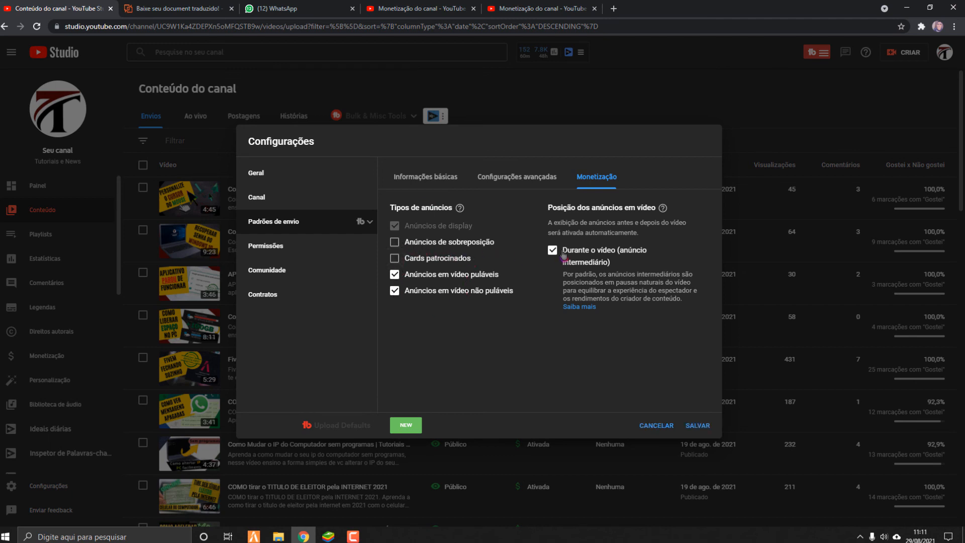
{"action": "left_click", "coordinate": [397, 261]}
{"action": "left_click", "coordinate": [473, 241]}
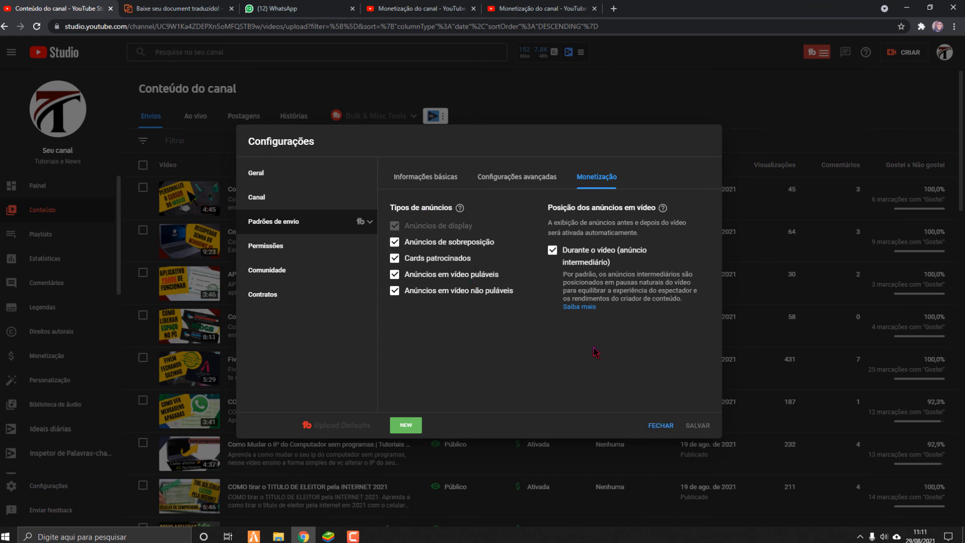